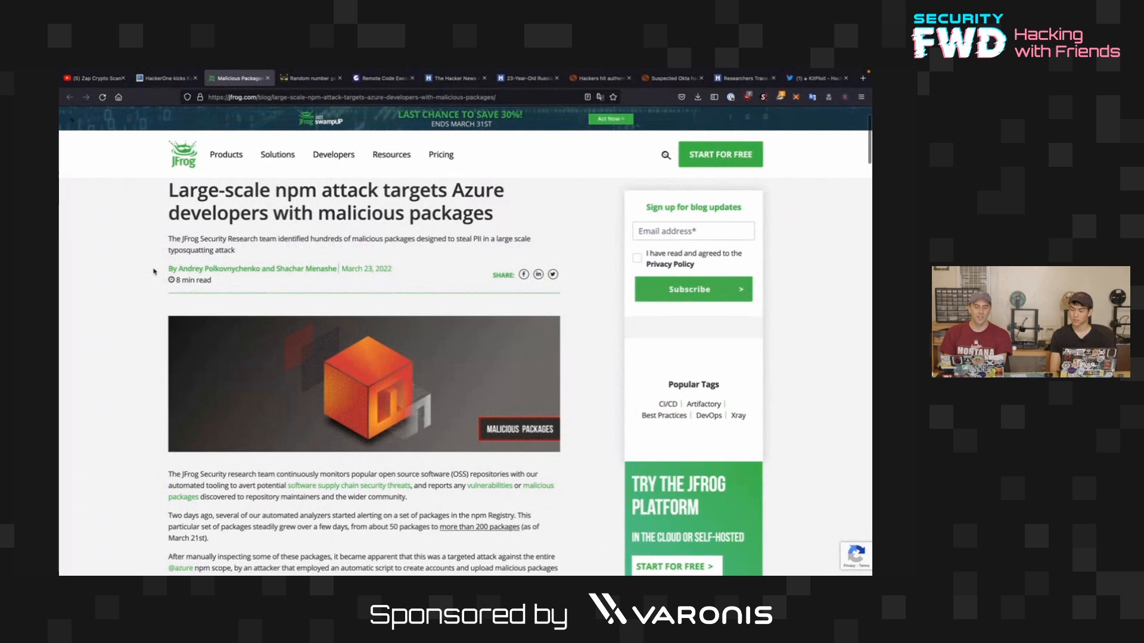
{"action": "scroll", "coordinate": [154, 272], "scroll_direction": "down", "scroll_amount": 5}
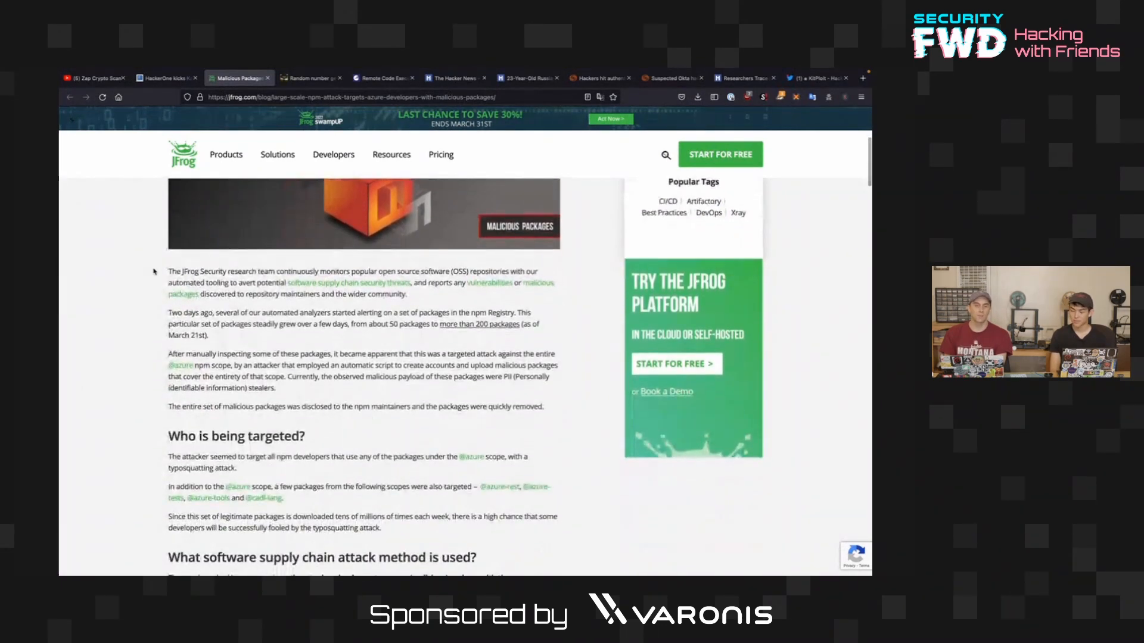
{"action": "scroll", "coordinate": [154, 272], "scroll_direction": "down", "scroll_amount": 1}
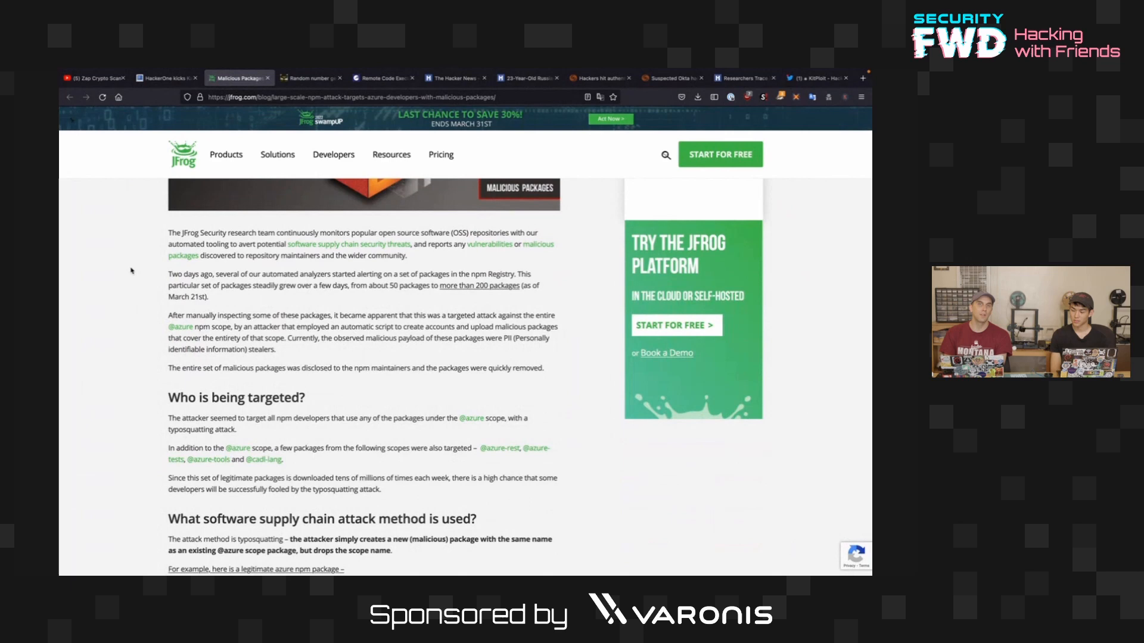
{"action": "scroll", "coordinate": [107, 309], "scroll_direction": "up", "scroll_amount": 1}
{"action": "scroll", "coordinate": [108, 309], "scroll_direction": "up", "scroll_amount": 5}
{"action": "scroll", "coordinate": [108, 308], "scroll_direction": "up", "scroll_amount": 3}
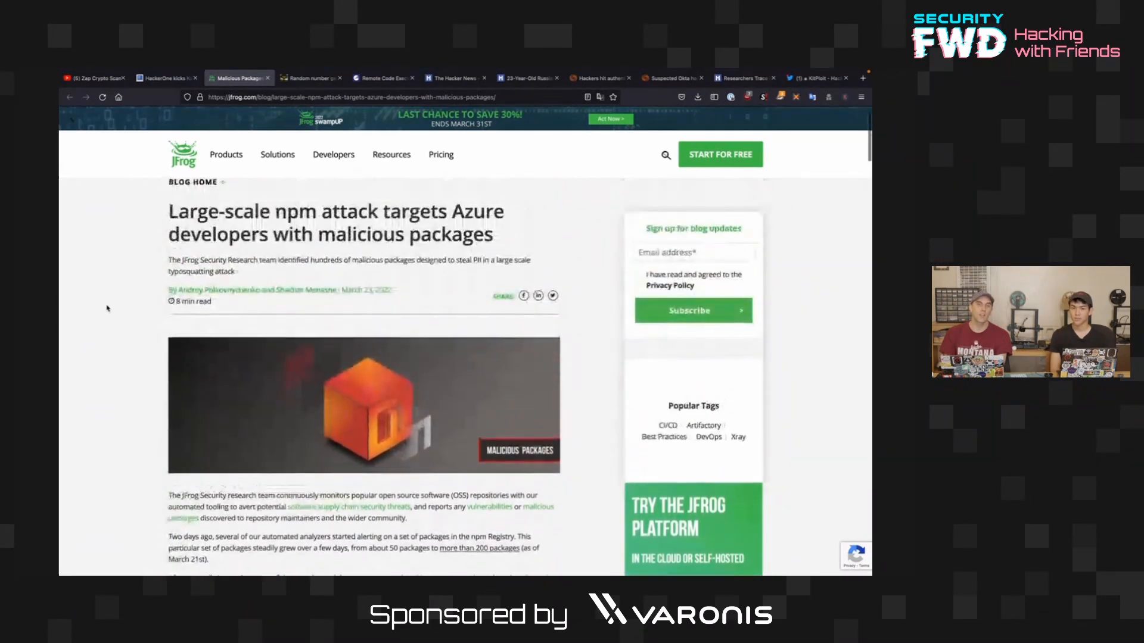
{"action": "scroll", "coordinate": [107, 308], "scroll_direction": "down", "scroll_amount": 1}
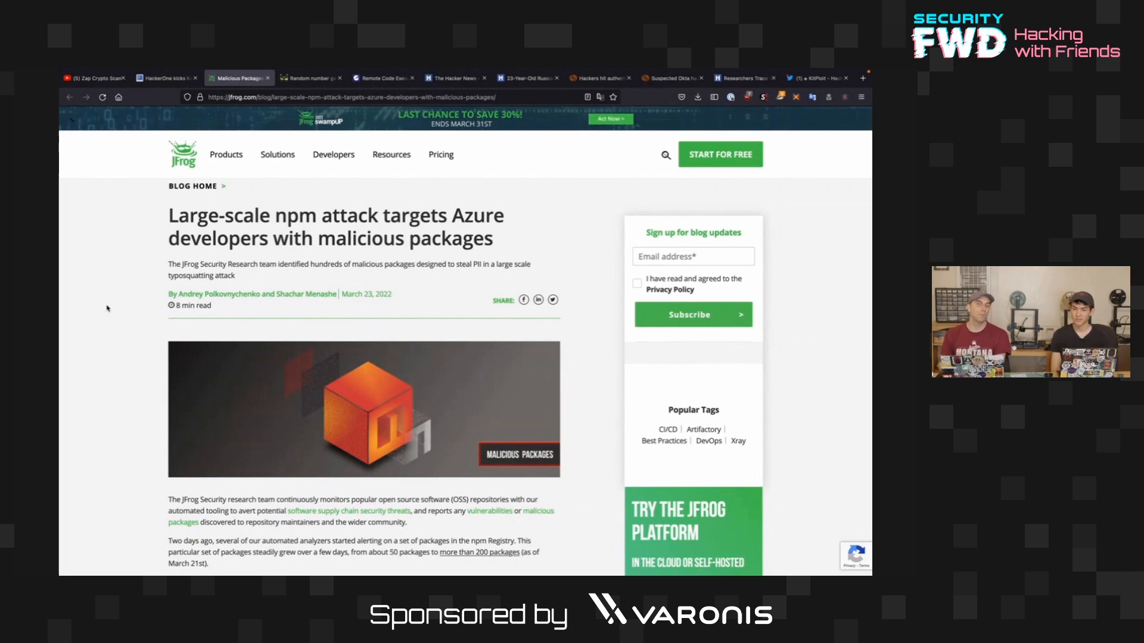
{"action": "scroll", "coordinate": [106, 308], "scroll_direction": "down", "scroll_amount": 1}
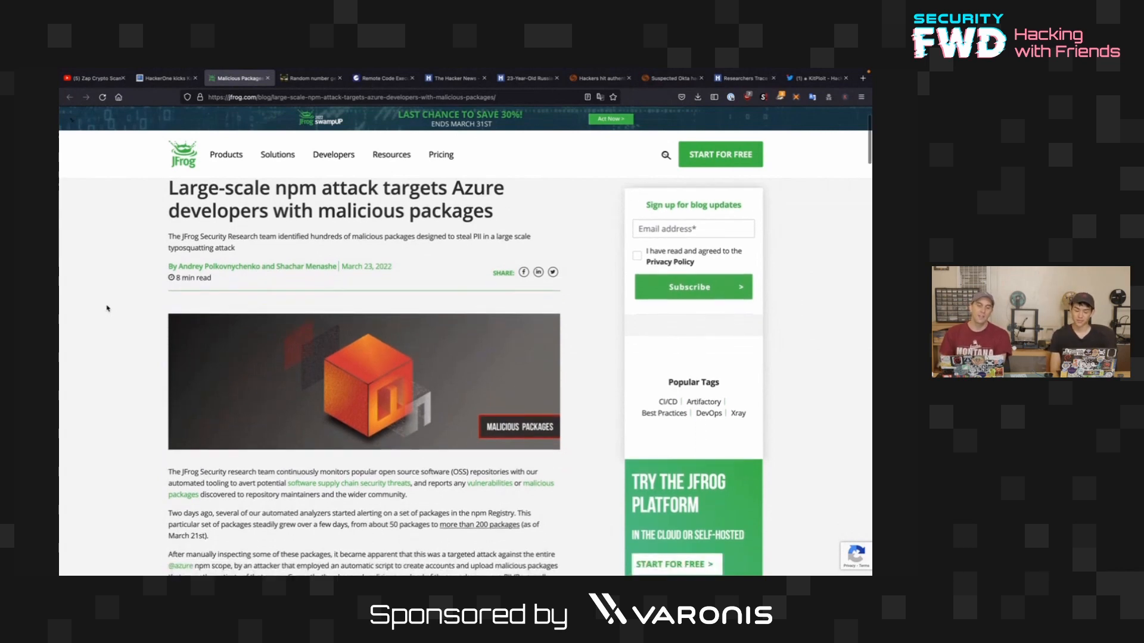
{"action": "scroll", "coordinate": [107, 309], "scroll_direction": "down", "scroll_amount": 5}
{"action": "scroll", "coordinate": [107, 308], "scroll_direction": "down", "scroll_amount": 1}
{"action": "scroll", "coordinate": [106, 308], "scroll_direction": "down", "scroll_amount": 2}
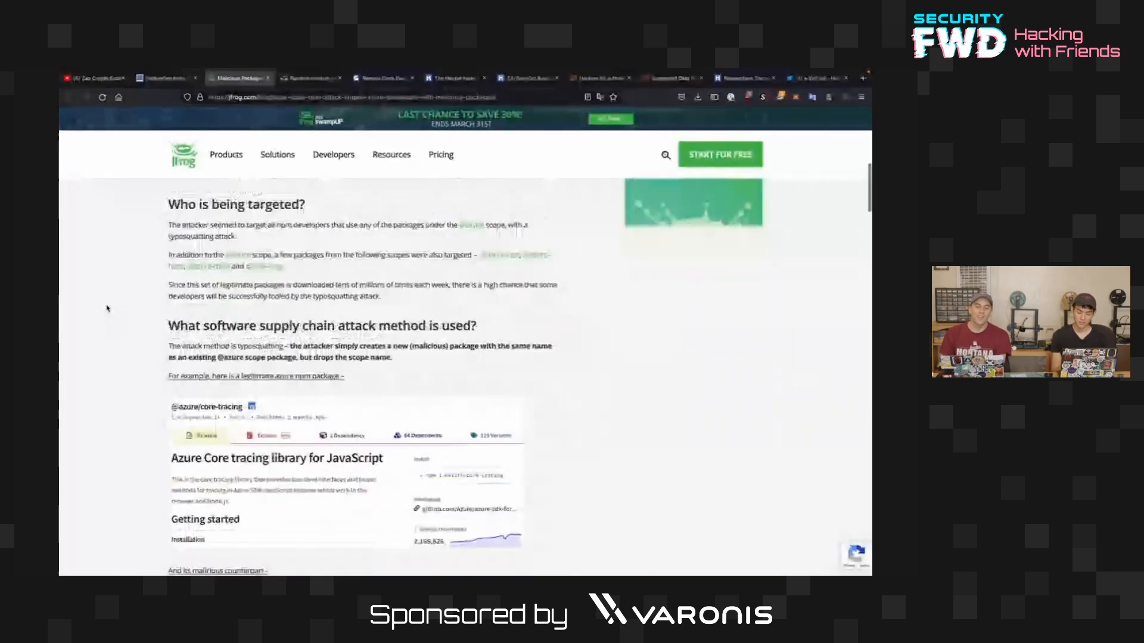
{"action": "scroll", "coordinate": [107, 308], "scroll_direction": "down", "scroll_amount": 2}
{"action": "scroll", "coordinate": [107, 308], "scroll_direction": "down", "scroll_amount": 2}
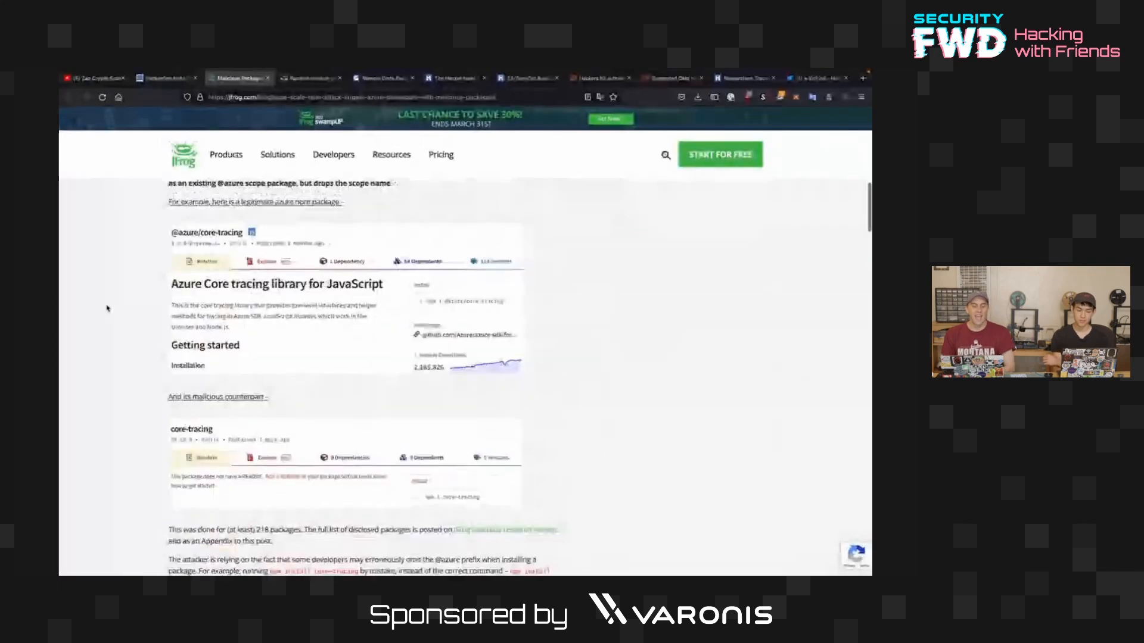
{"action": "scroll", "coordinate": [107, 309], "scroll_direction": "up", "scroll_amount": 1}
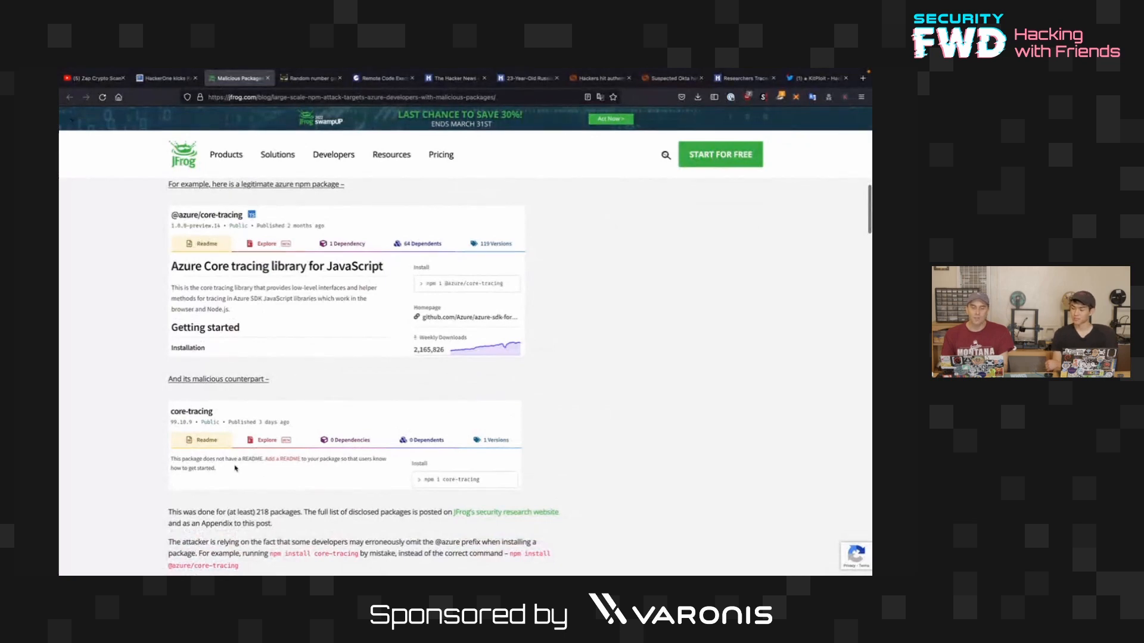
{"action": "scroll", "coordinate": [278, 481], "scroll_direction": "up", "scroll_amount": 5}
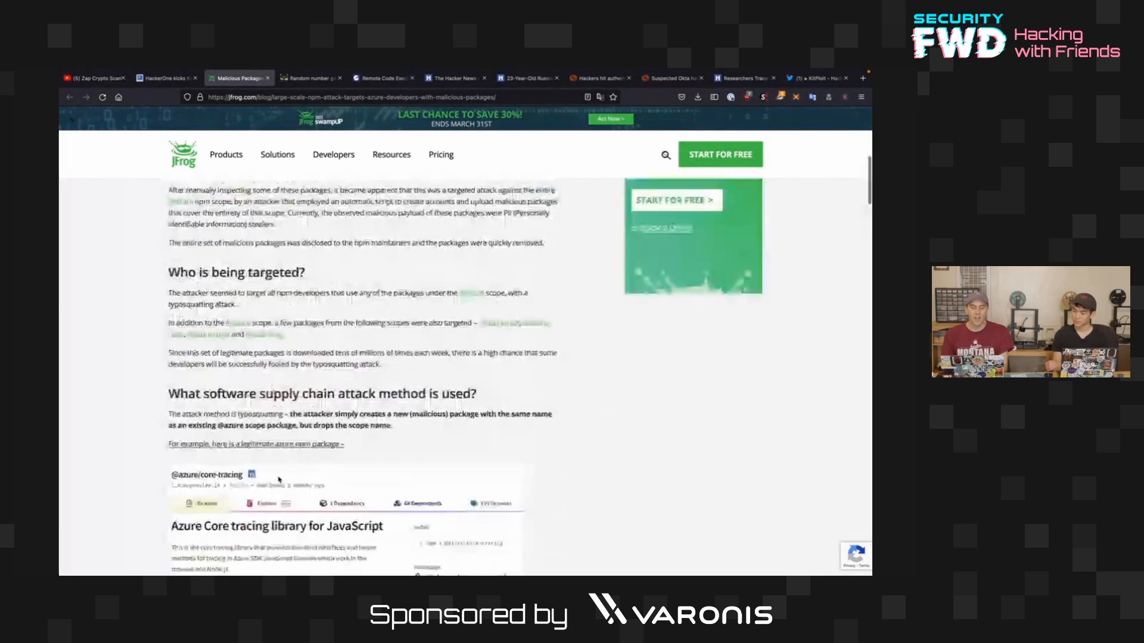
{"action": "scroll", "coordinate": [314, 457], "scroll_direction": "up", "scroll_amount": 10}
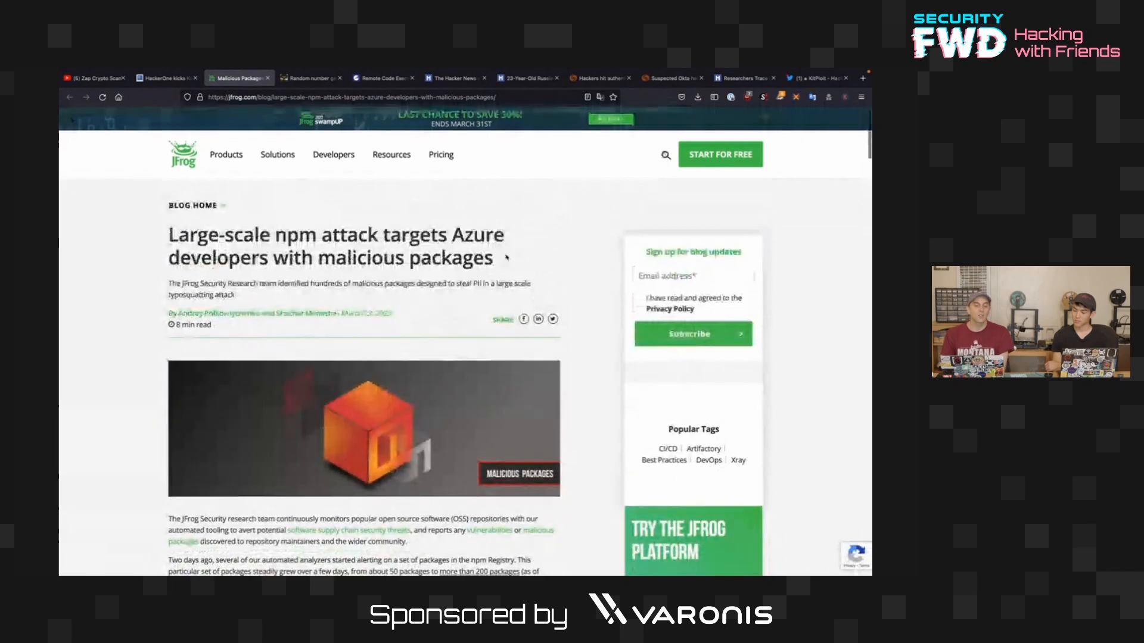
{"action": "scroll", "coordinate": [382, 308], "scroll_direction": "down", "scroll_amount": 1}
{"action": "scroll", "coordinate": [382, 309], "scroll_direction": "down", "scroll_amount": 3}
{"action": "scroll", "coordinate": [381, 309], "scroll_direction": "down", "scroll_amount": 1}
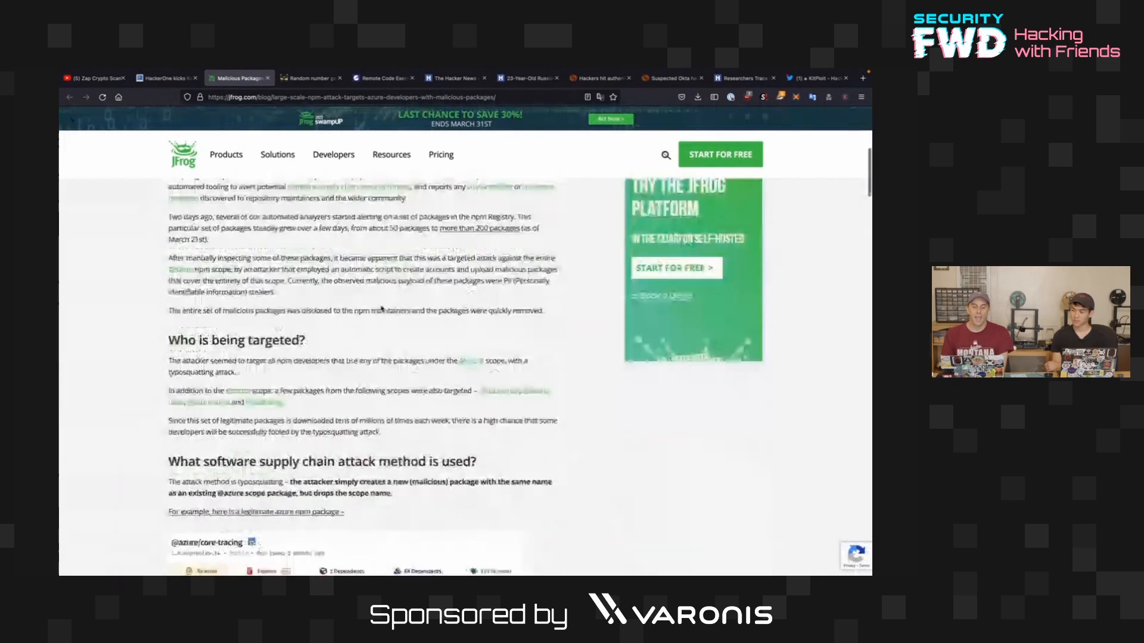
{"action": "scroll", "coordinate": [381, 309], "scroll_direction": "down", "scroll_amount": 1}
{"action": "scroll", "coordinate": [381, 308], "scroll_direction": "down", "scroll_amount": 1}
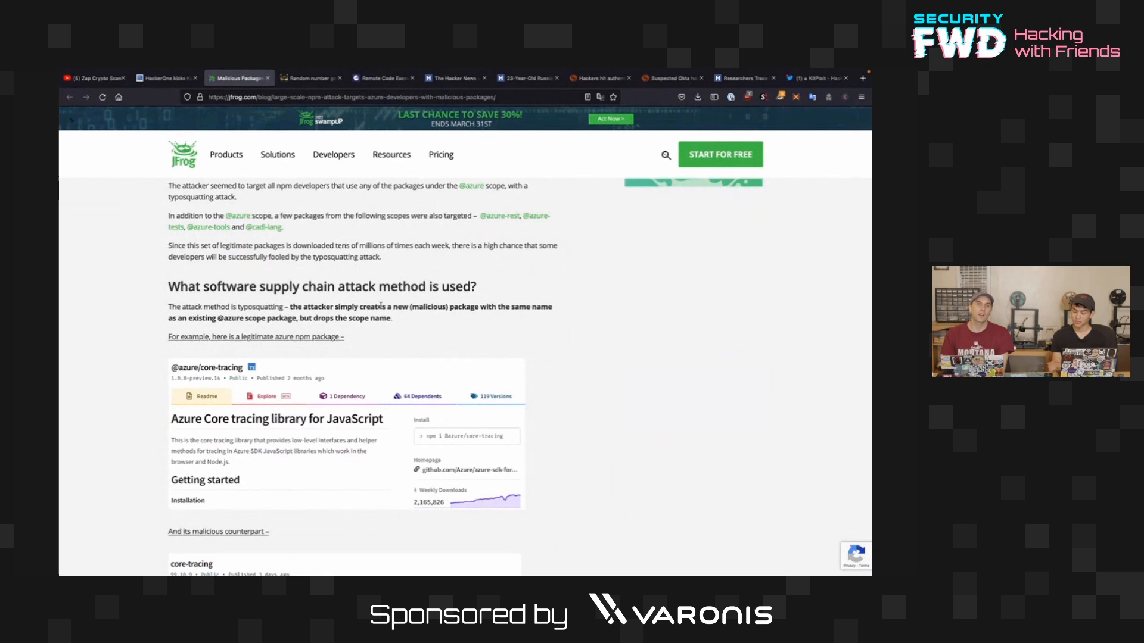
{"action": "scroll", "coordinate": [382, 306], "scroll_direction": "down", "scroll_amount": 1}
{"action": "scroll", "coordinate": [382, 309], "scroll_direction": "down", "scroll_amount": 1}
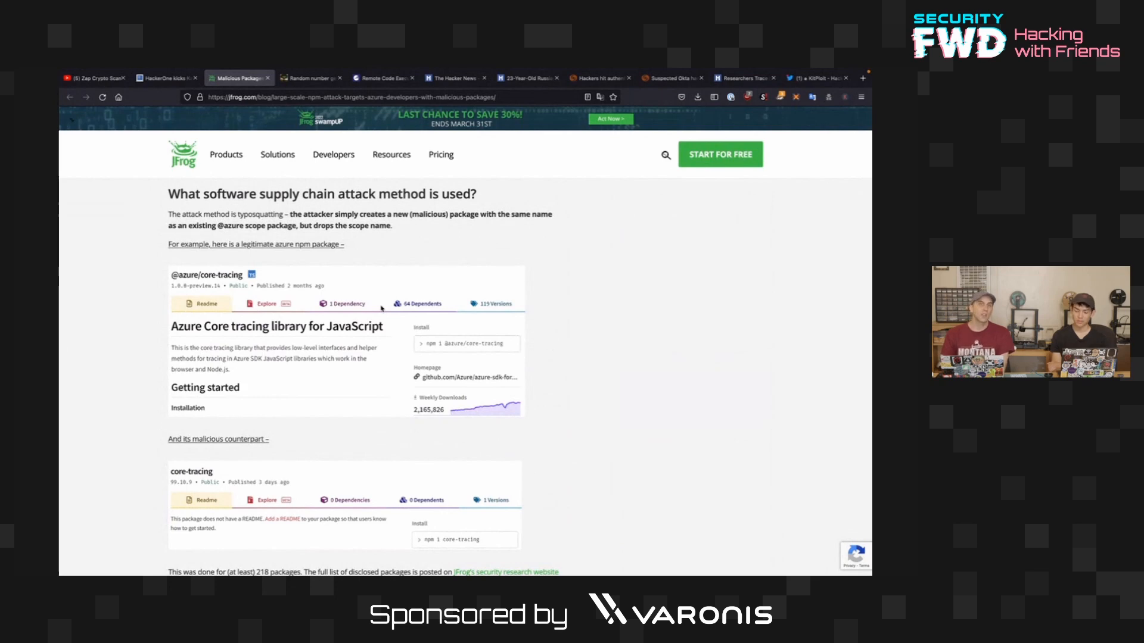
{"action": "scroll", "coordinate": [382, 308], "scroll_direction": "down", "scroll_amount": 1}
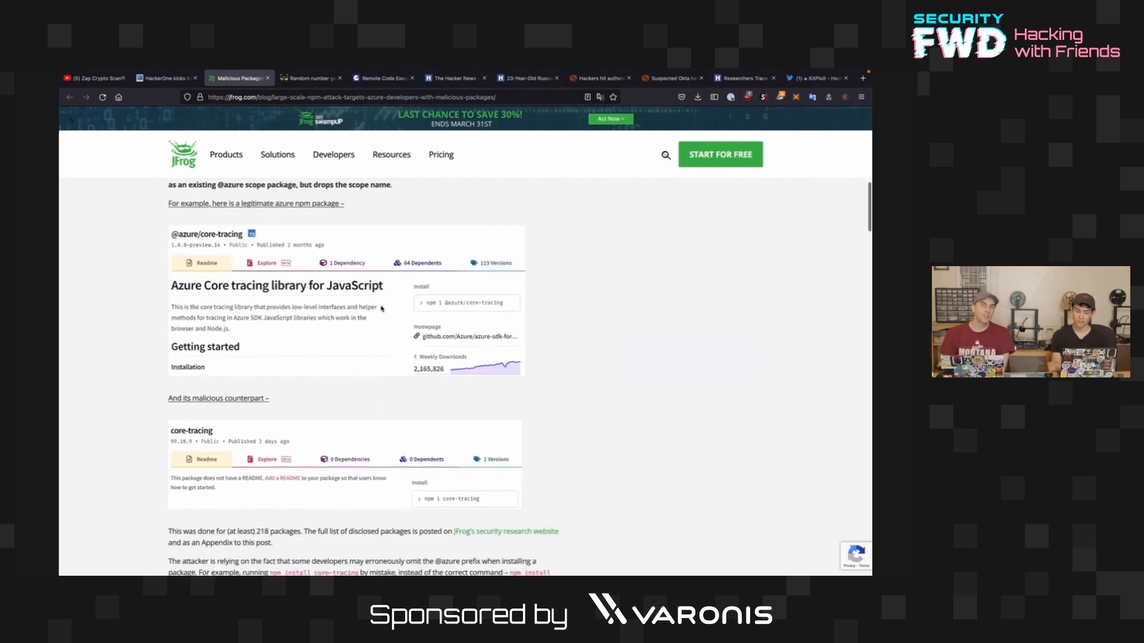
{"action": "scroll", "coordinate": [381, 309], "scroll_direction": "down", "scroll_amount": 5}
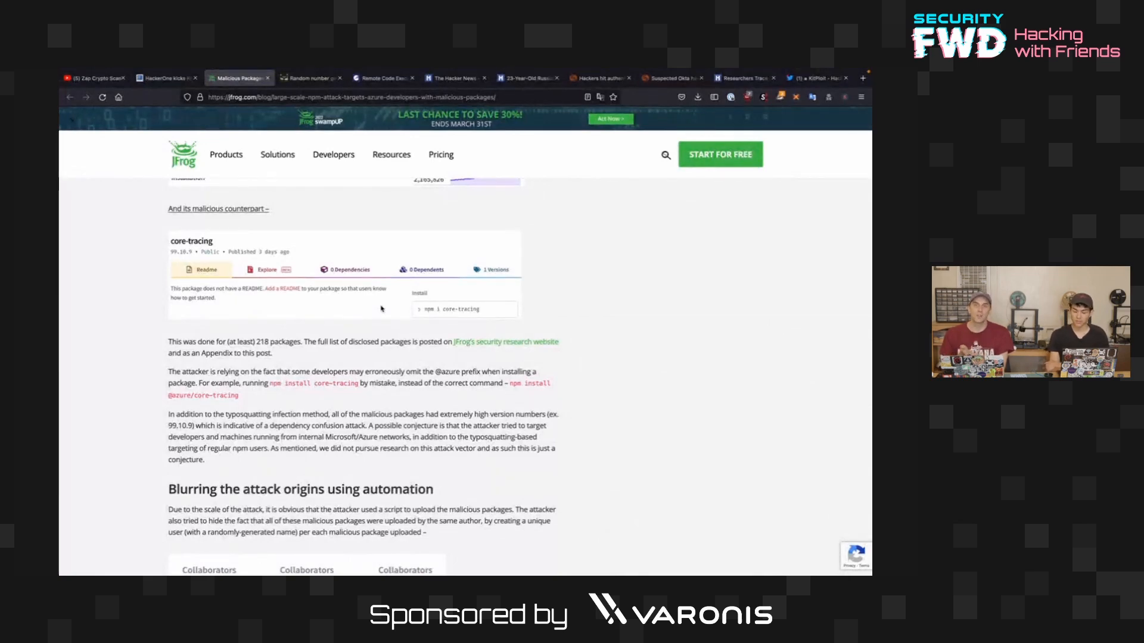
{"action": "scroll", "coordinate": [381, 308], "scroll_direction": "down", "scroll_amount": 1}
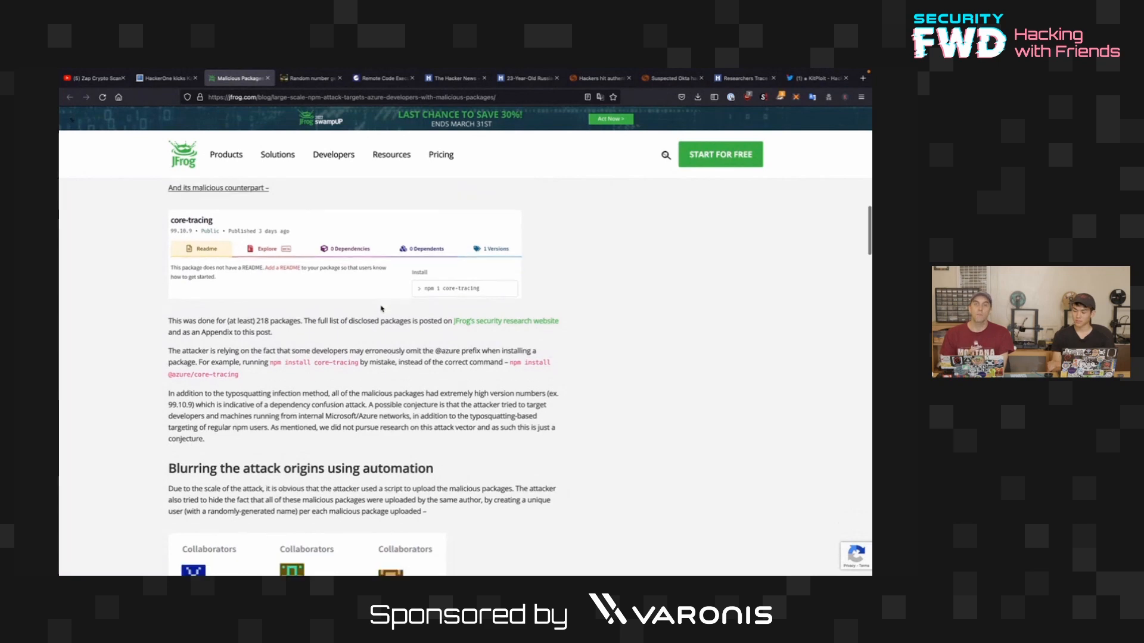
{"action": "scroll", "coordinate": [380, 308], "scroll_direction": "down", "scroll_amount": 2}
{"action": "scroll", "coordinate": [381, 308], "scroll_direction": "down", "scroll_amount": 1}
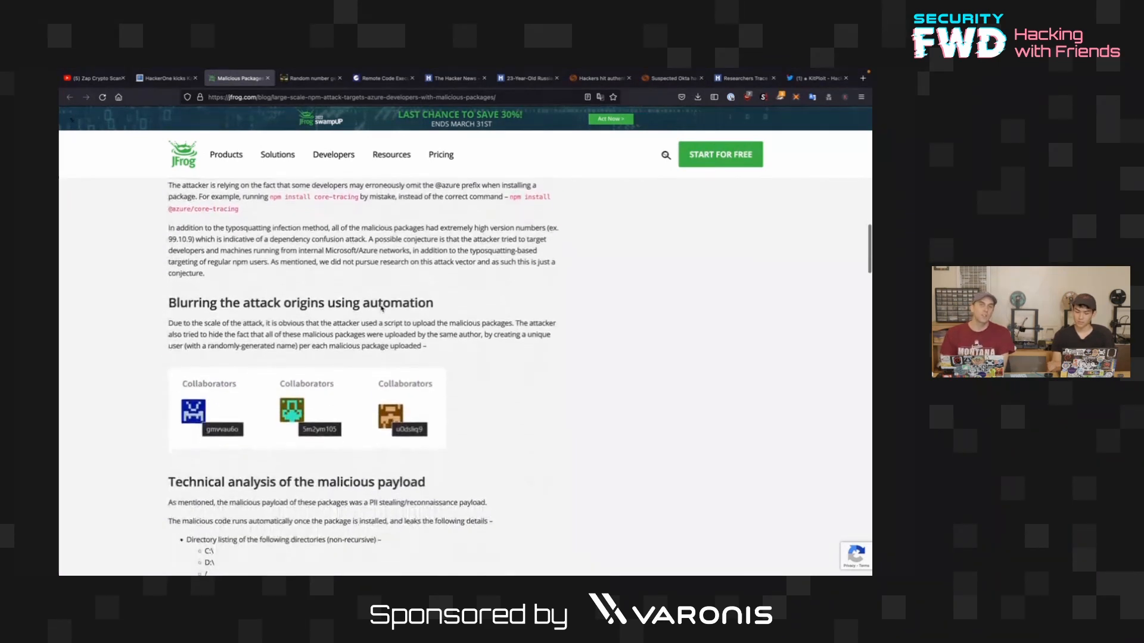
{"action": "scroll", "coordinate": [381, 306], "scroll_direction": "down", "scroll_amount": 1}
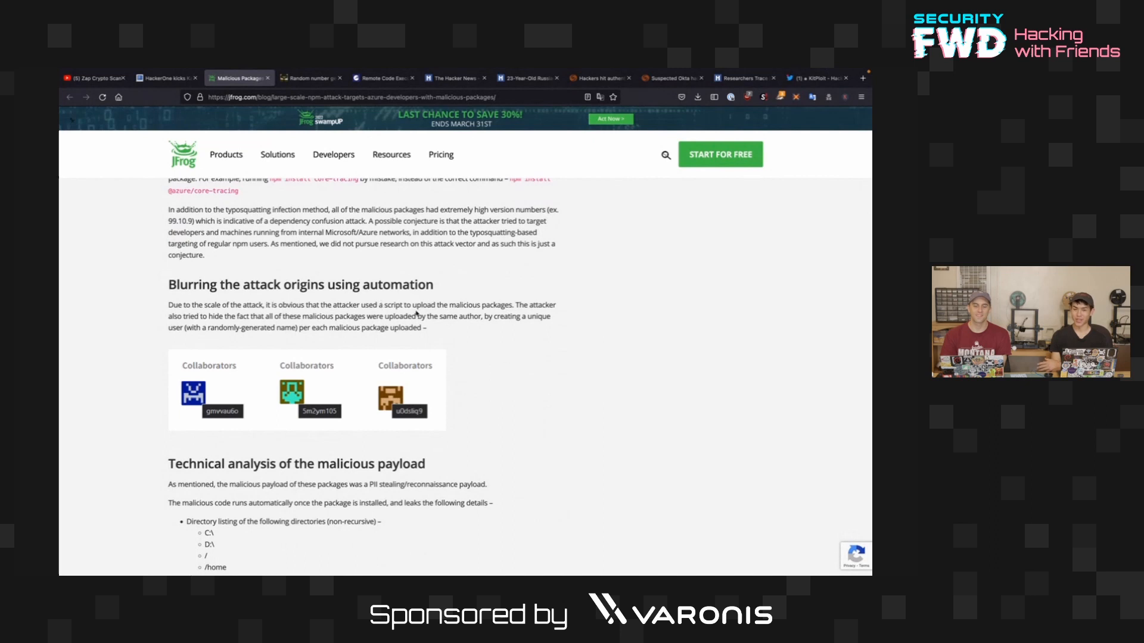
{"action": "scroll", "coordinate": [483, 465], "scroll_direction": "down", "scroll_amount": 1}
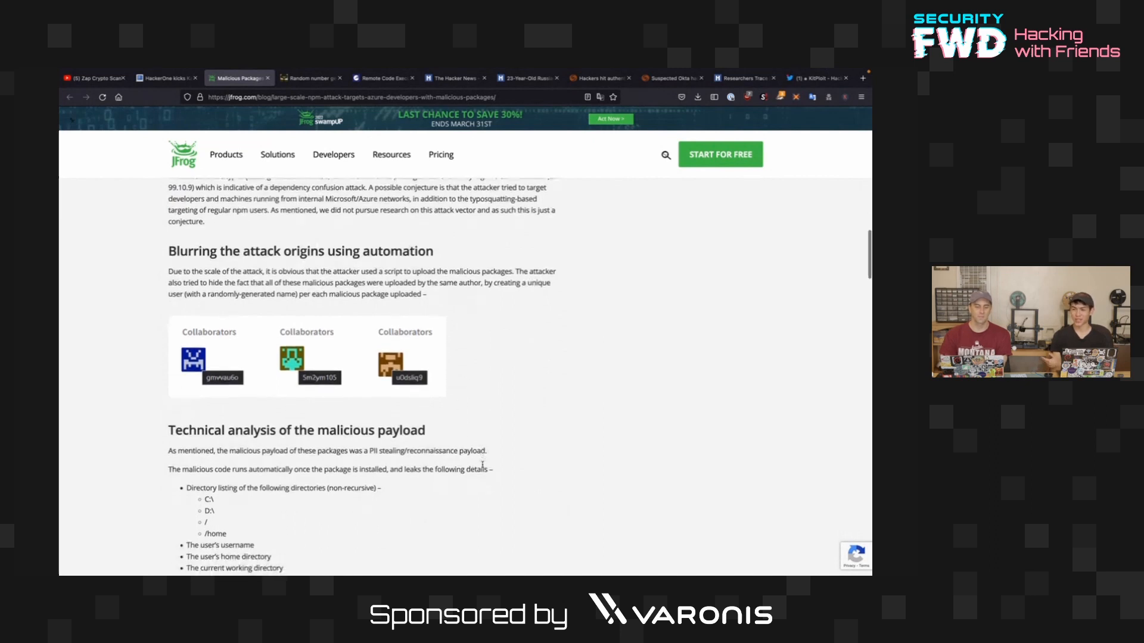
{"action": "scroll", "coordinate": [483, 467], "scroll_direction": "down", "scroll_amount": 5}
{"action": "scroll", "coordinate": [482, 468], "scroll_direction": "down", "scroll_amount": 1}
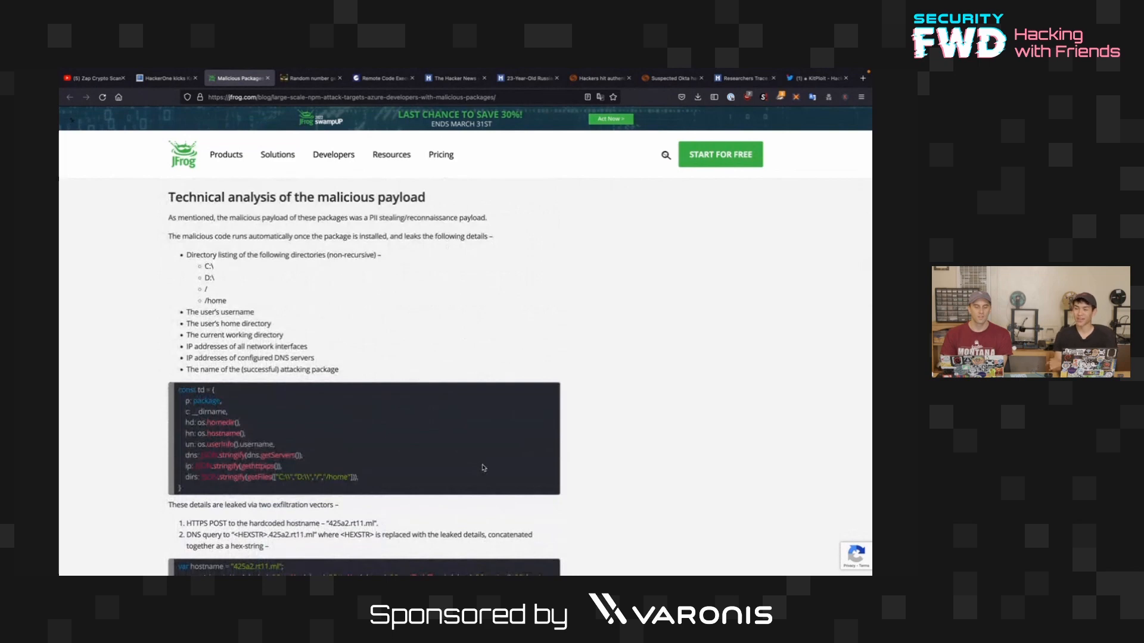
{"action": "scroll", "coordinate": [483, 467], "scroll_direction": "down", "scroll_amount": 2}
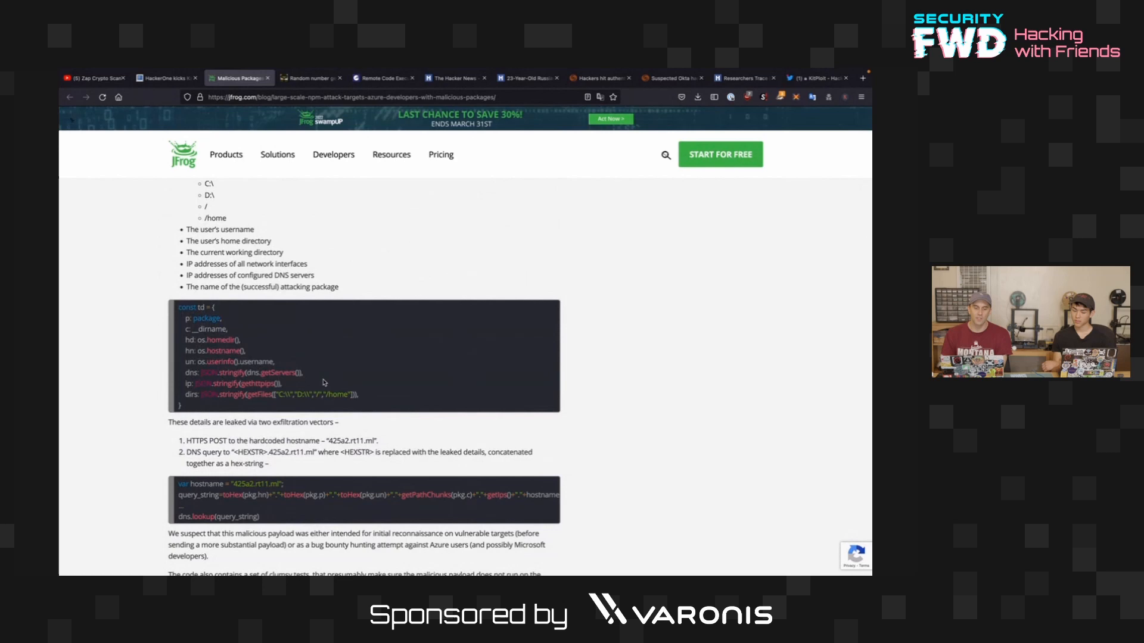
{"action": "scroll", "coordinate": [323, 382], "scroll_direction": "down", "scroll_amount": 1}
{"action": "scroll", "coordinate": [324, 382], "scroll_direction": "down", "scroll_amount": 1}
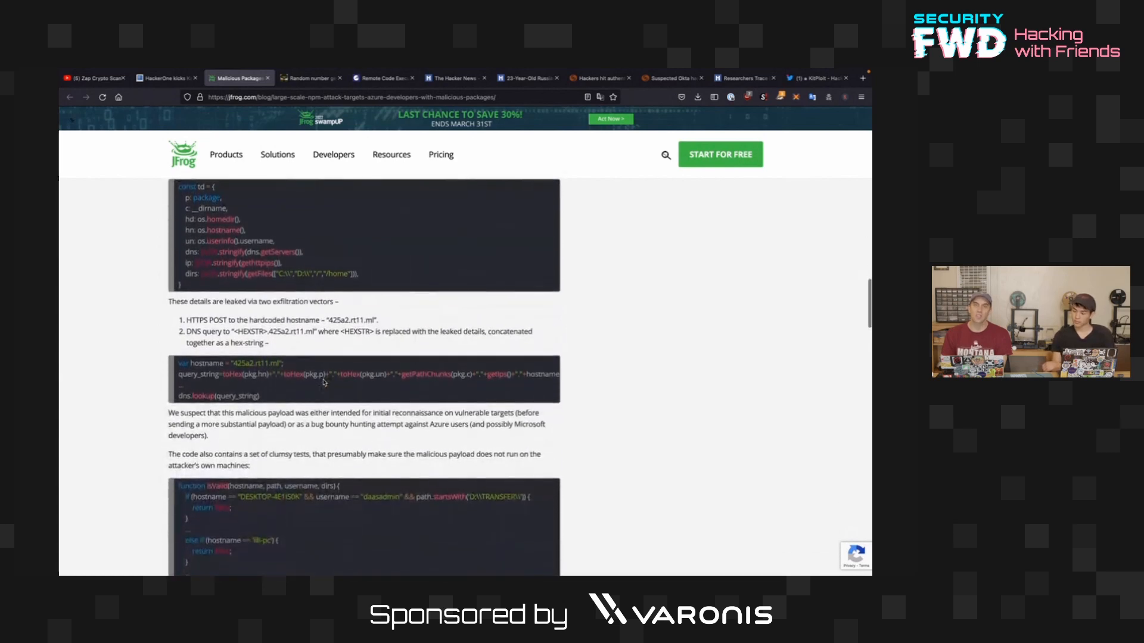
{"action": "scroll", "coordinate": [324, 382], "scroll_direction": "down", "scroll_amount": 1}
{"action": "scroll", "coordinate": [323, 383], "scroll_direction": "down", "scroll_amount": 3}
{"action": "scroll", "coordinate": [324, 381], "scroll_direction": "down", "scroll_amount": 2}
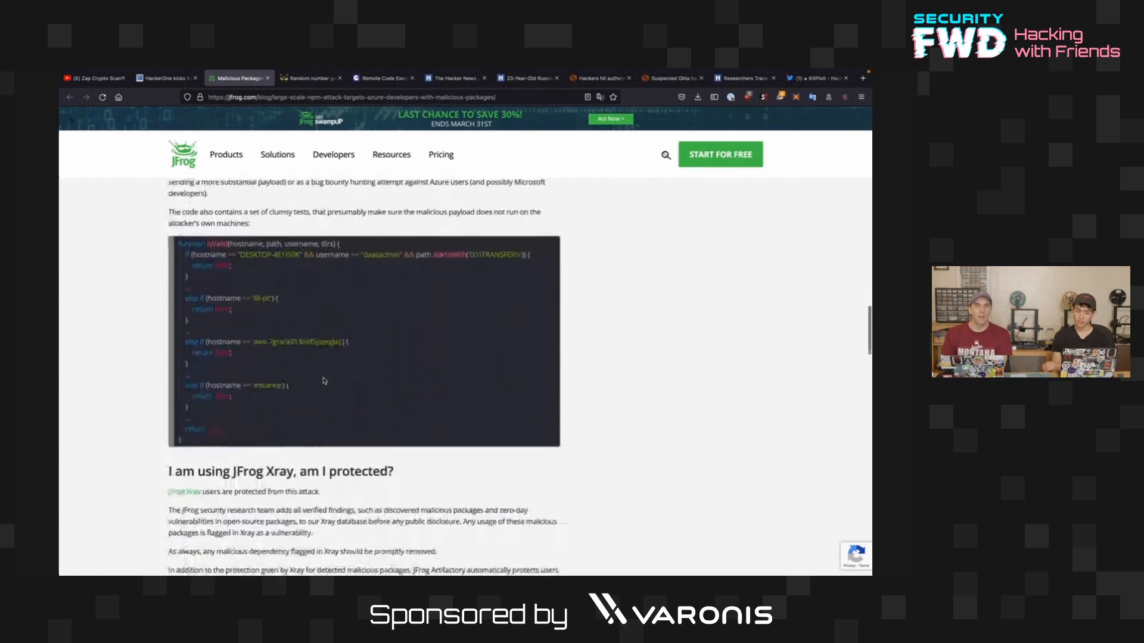
{"action": "scroll", "coordinate": [324, 381], "scroll_direction": "down", "scroll_amount": 3}
{"action": "scroll", "coordinate": [324, 382], "scroll_direction": "up", "scroll_amount": 1}
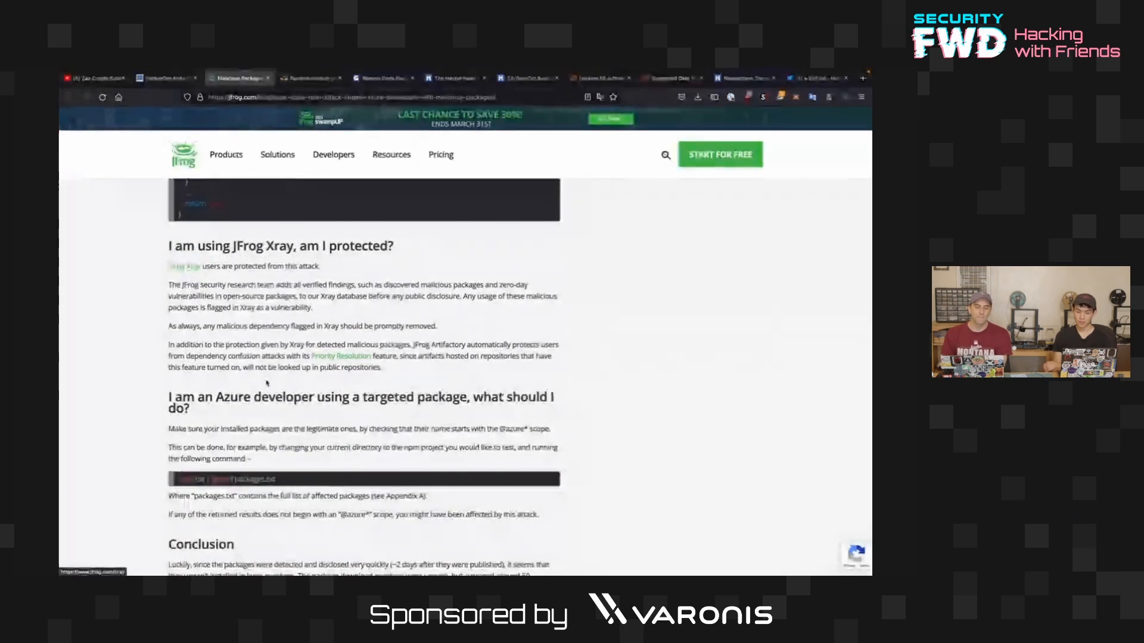
{"action": "scroll", "coordinate": [266, 381], "scroll_direction": "down", "scroll_amount": 1}
{"action": "scroll", "coordinate": [267, 381], "scroll_direction": "up", "scroll_amount": 10}
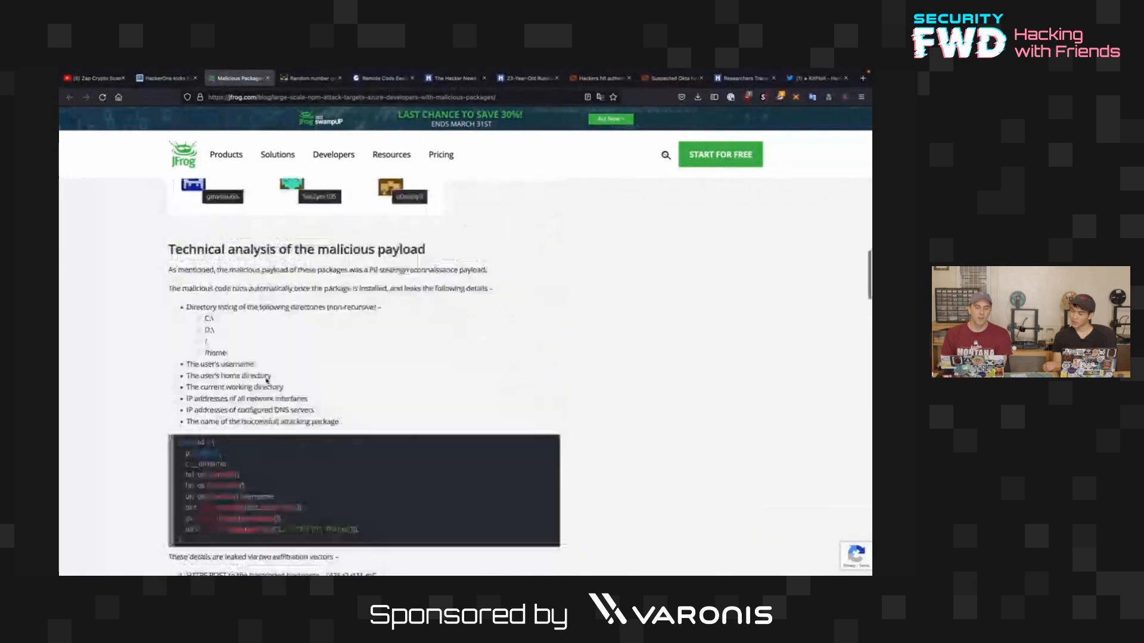
{"action": "scroll", "coordinate": [267, 382], "scroll_direction": "up", "scroll_amount": 10}
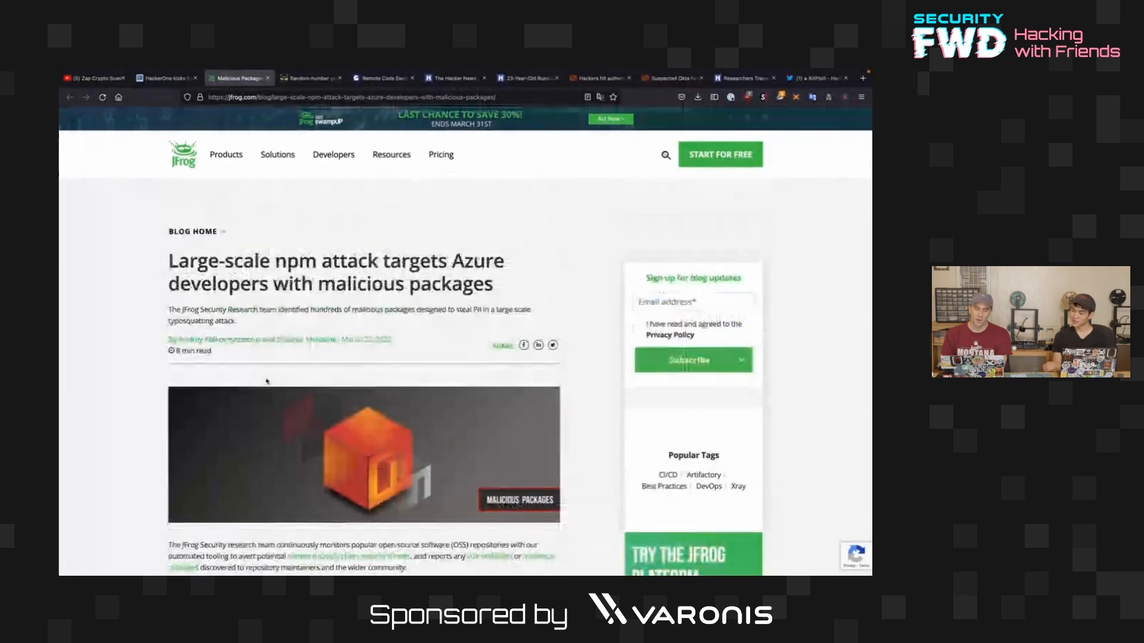
{"action": "scroll", "coordinate": [266, 382], "scroll_direction": "down", "scroll_amount": 1}
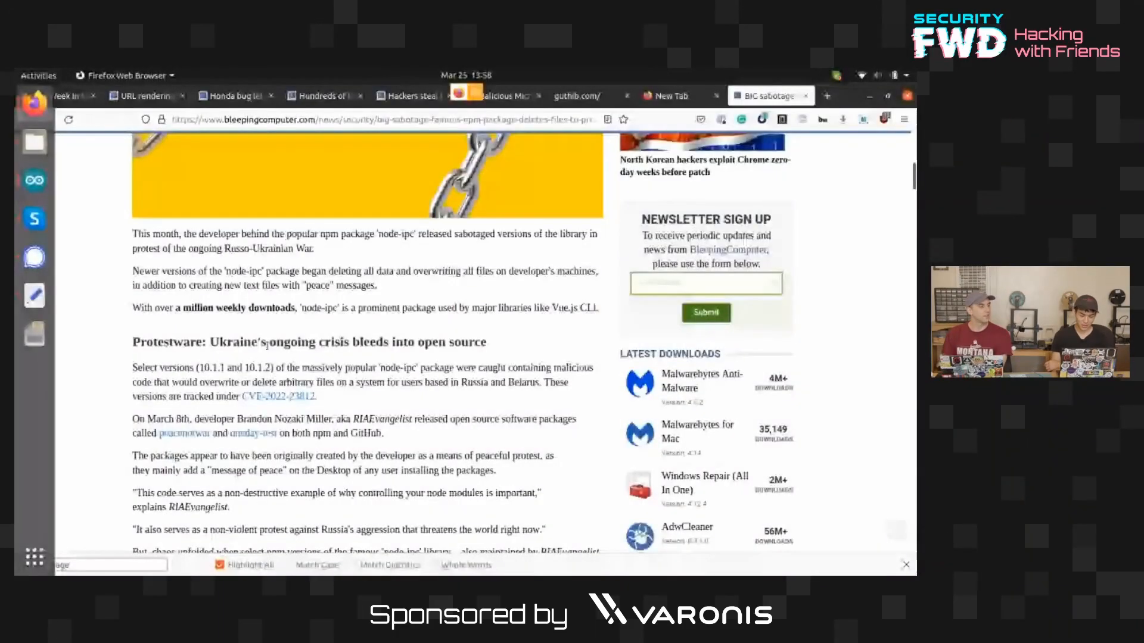
{"action": "scroll", "coordinate": [379, 363], "scroll_direction": "up", "scroll_amount": 3}
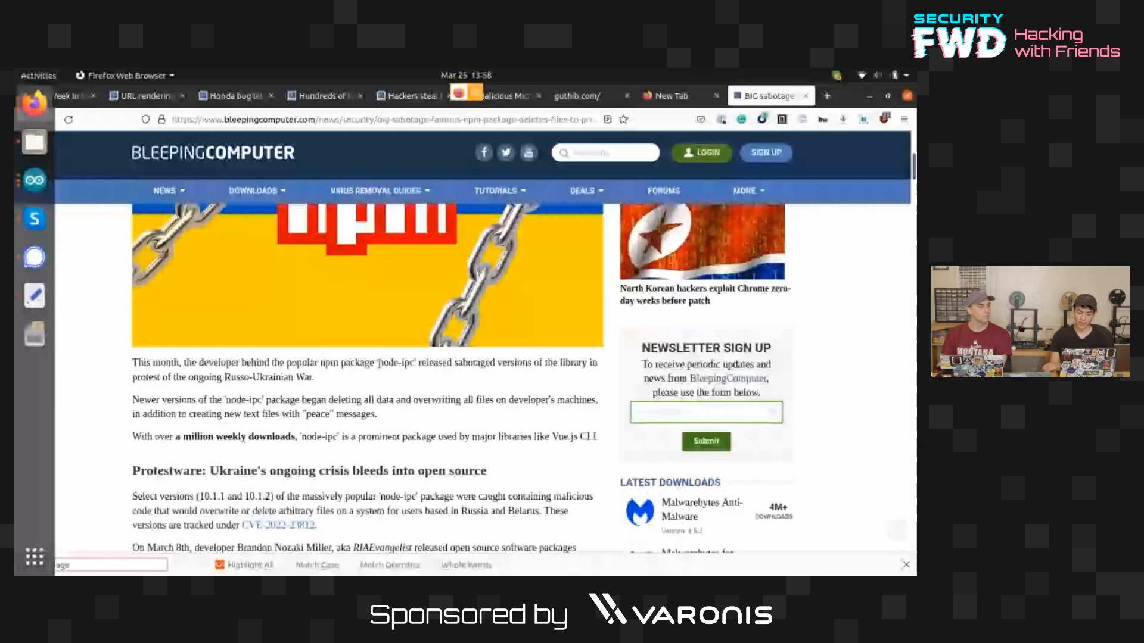
{"action": "scroll", "coordinate": [442, 428], "scroll_direction": "down", "scroll_amount": 3}
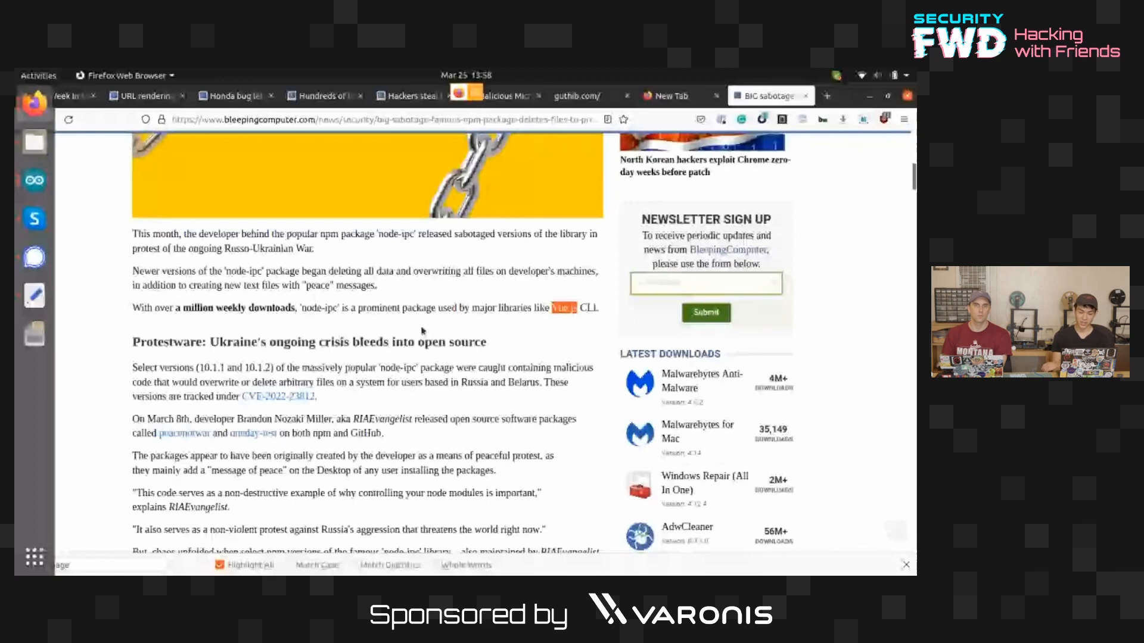
{"action": "scroll", "coordinate": [423, 331], "scroll_direction": "down", "scroll_amount": 5}
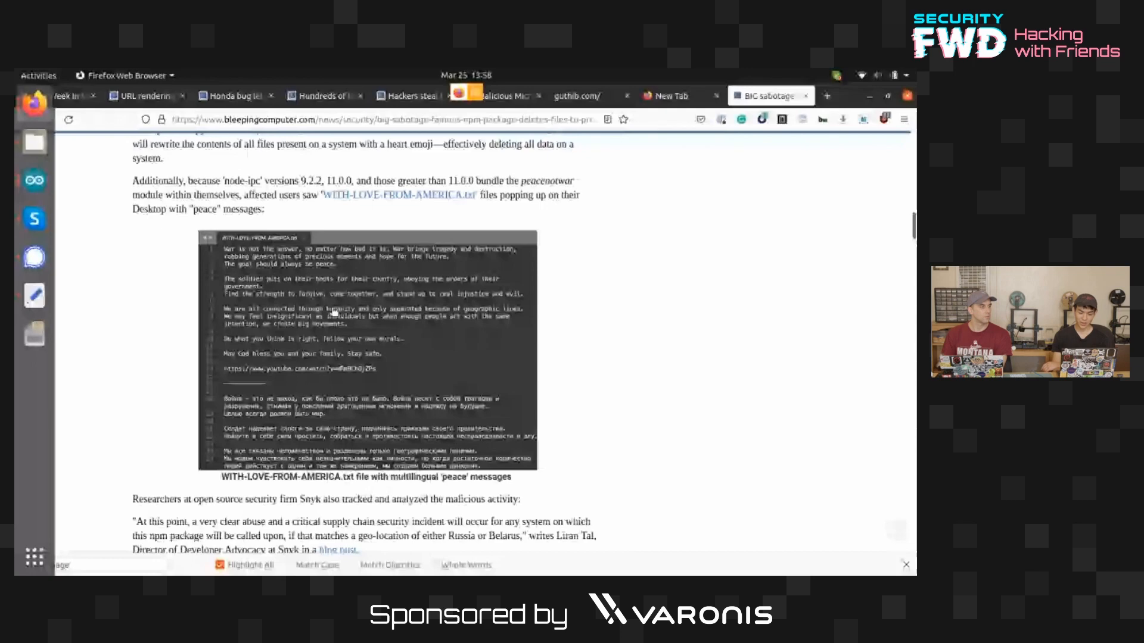
{"action": "scroll", "coordinate": [335, 340], "scroll_direction": "up", "scroll_amount": 3}
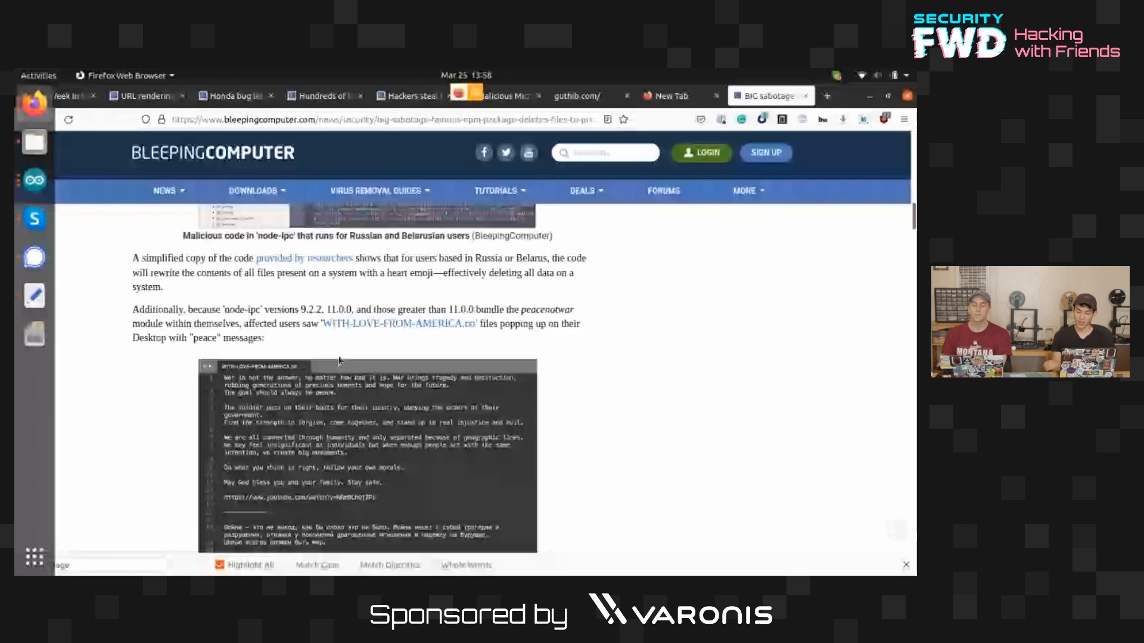
{"action": "scroll", "coordinate": [403, 385], "scroll_direction": "down", "scroll_amount": 1}
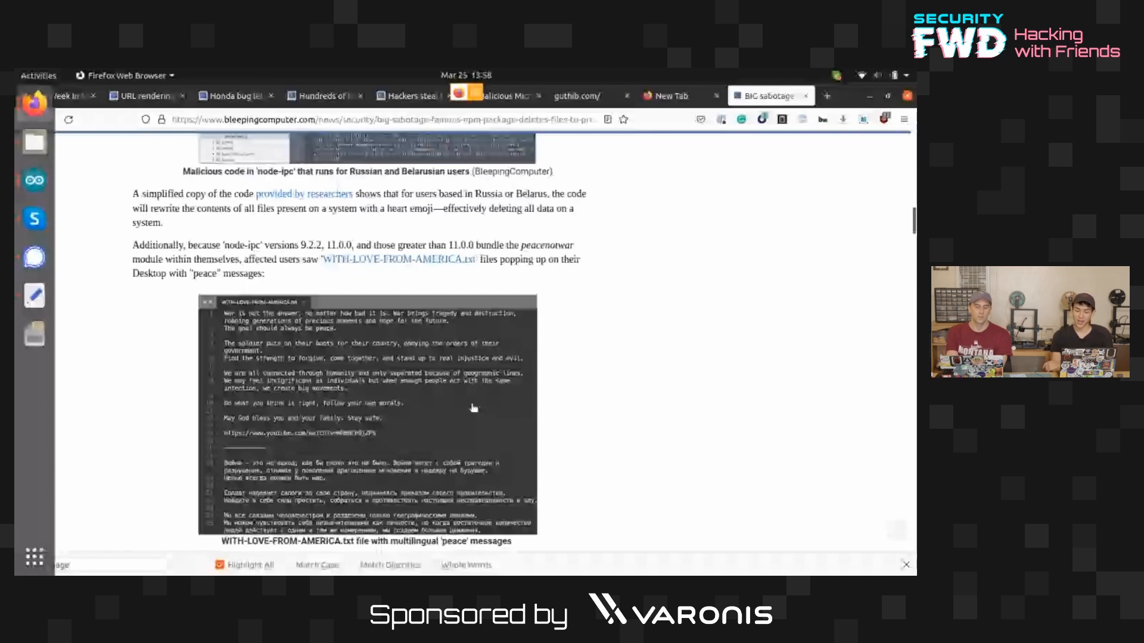
{"action": "scroll", "coordinate": [474, 408], "scroll_direction": "up", "scroll_amount": 1}
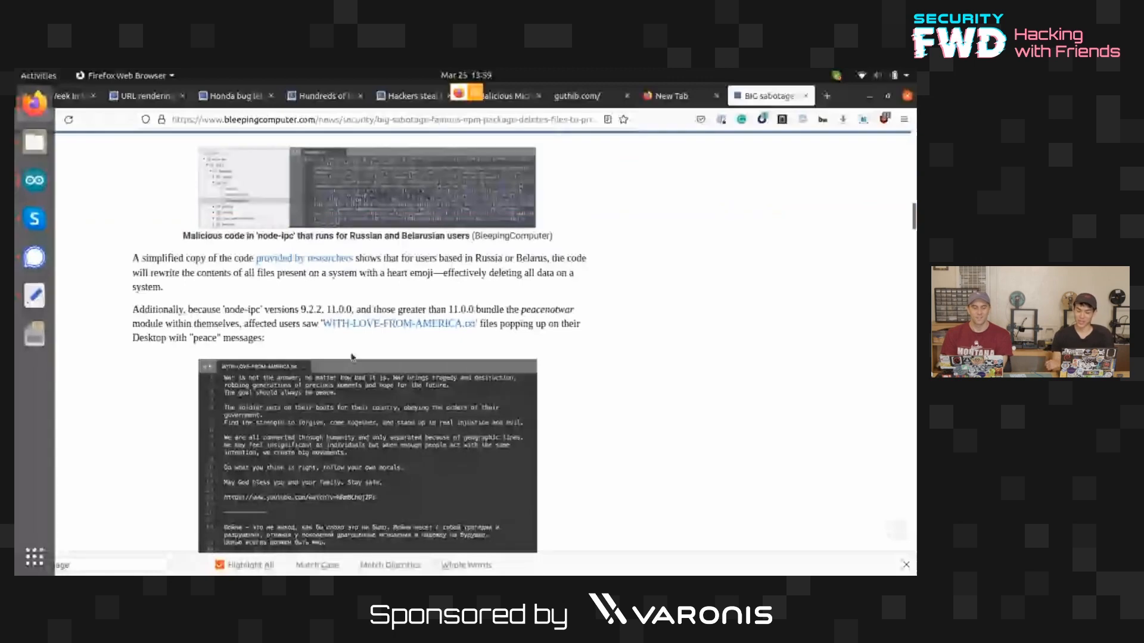
{"action": "scroll", "coordinate": [352, 357], "scroll_direction": "down", "scroll_amount": 3}
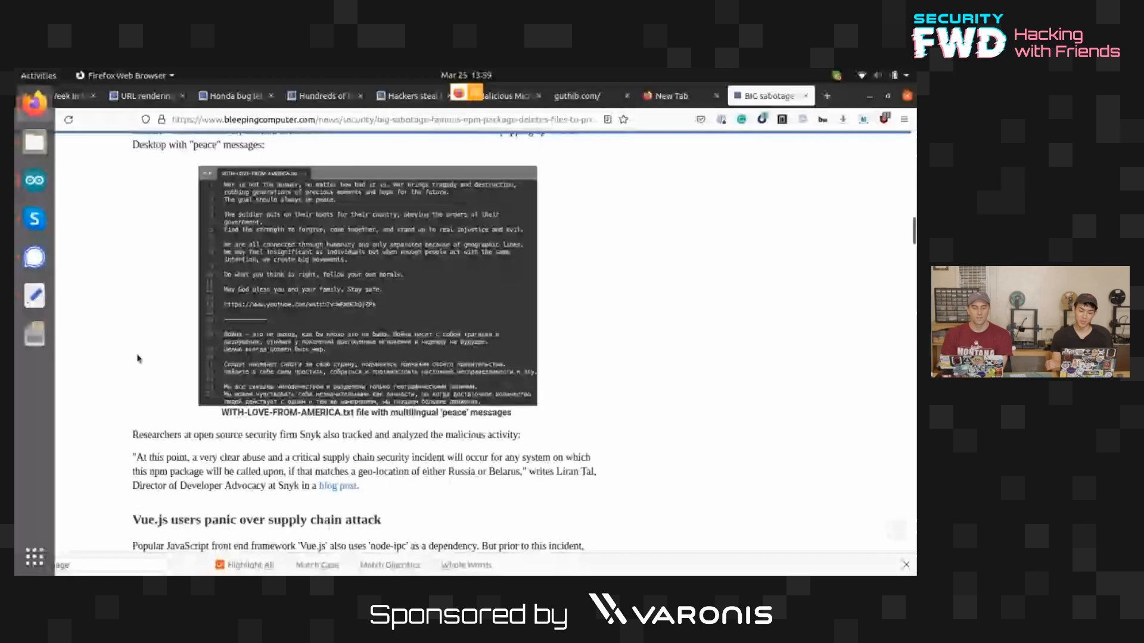